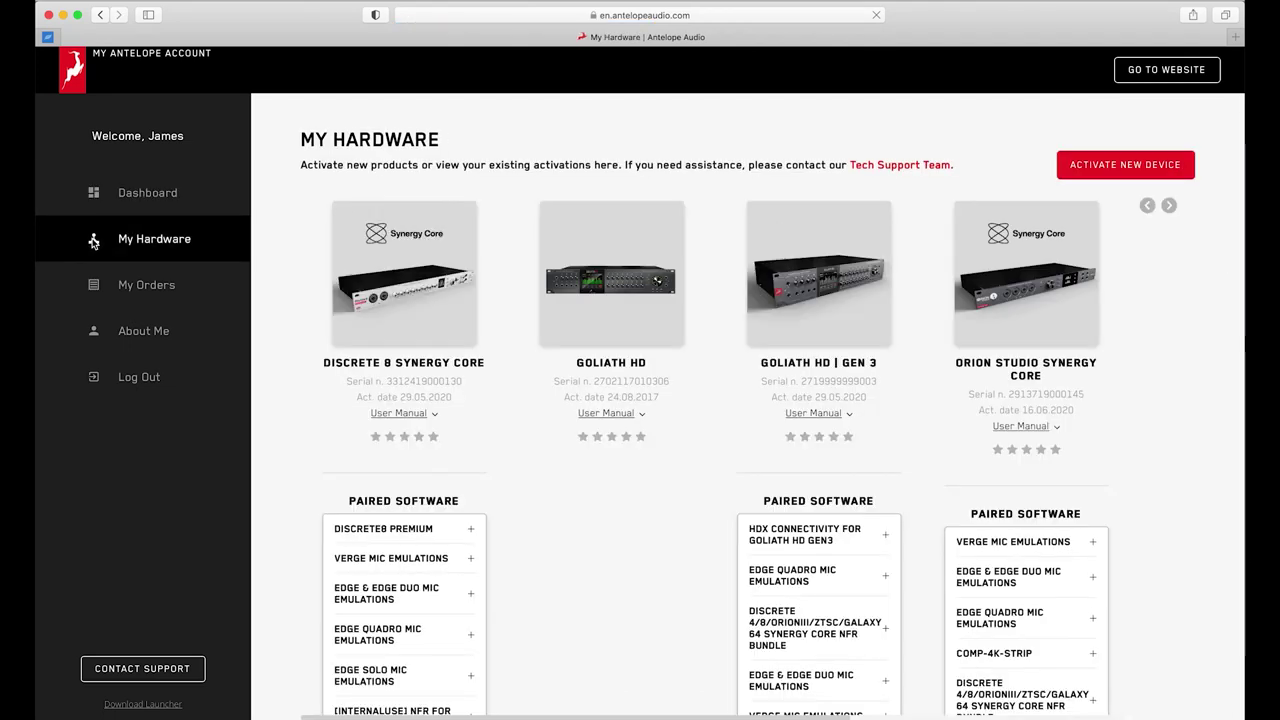
Advance the hardware list to the next device.
left_click(1169, 206)
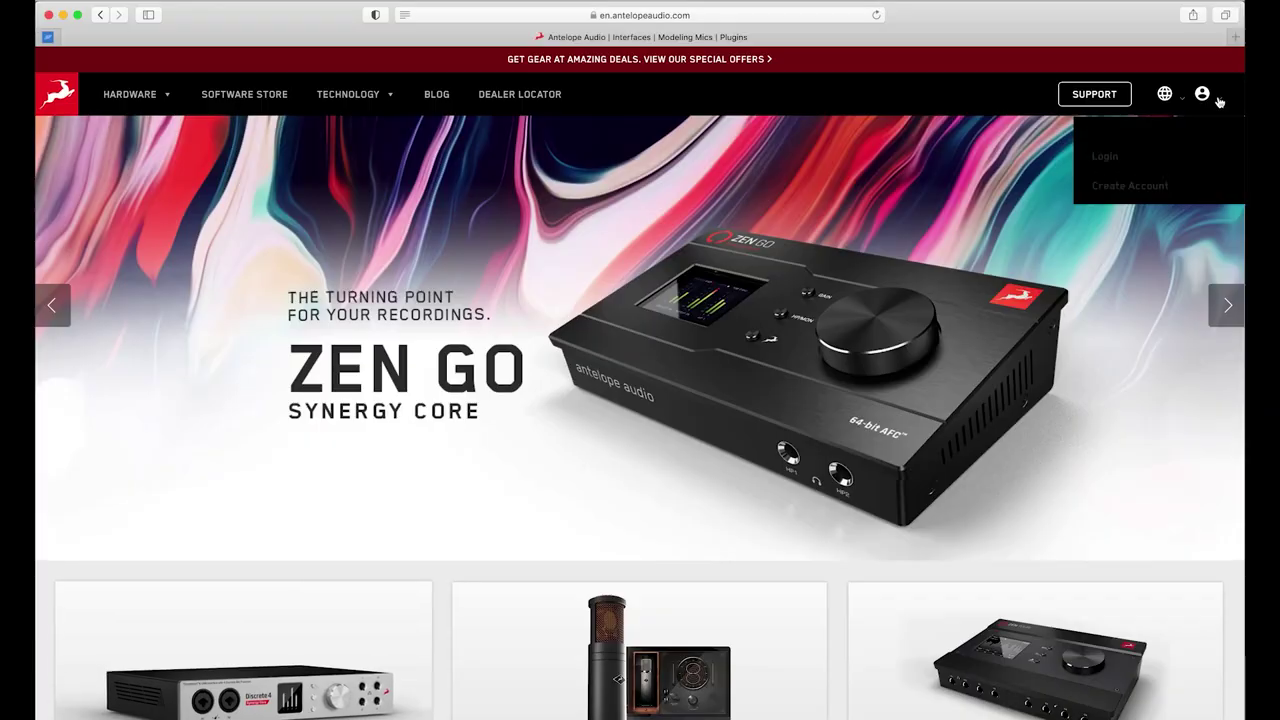
left_click(1137, 153)
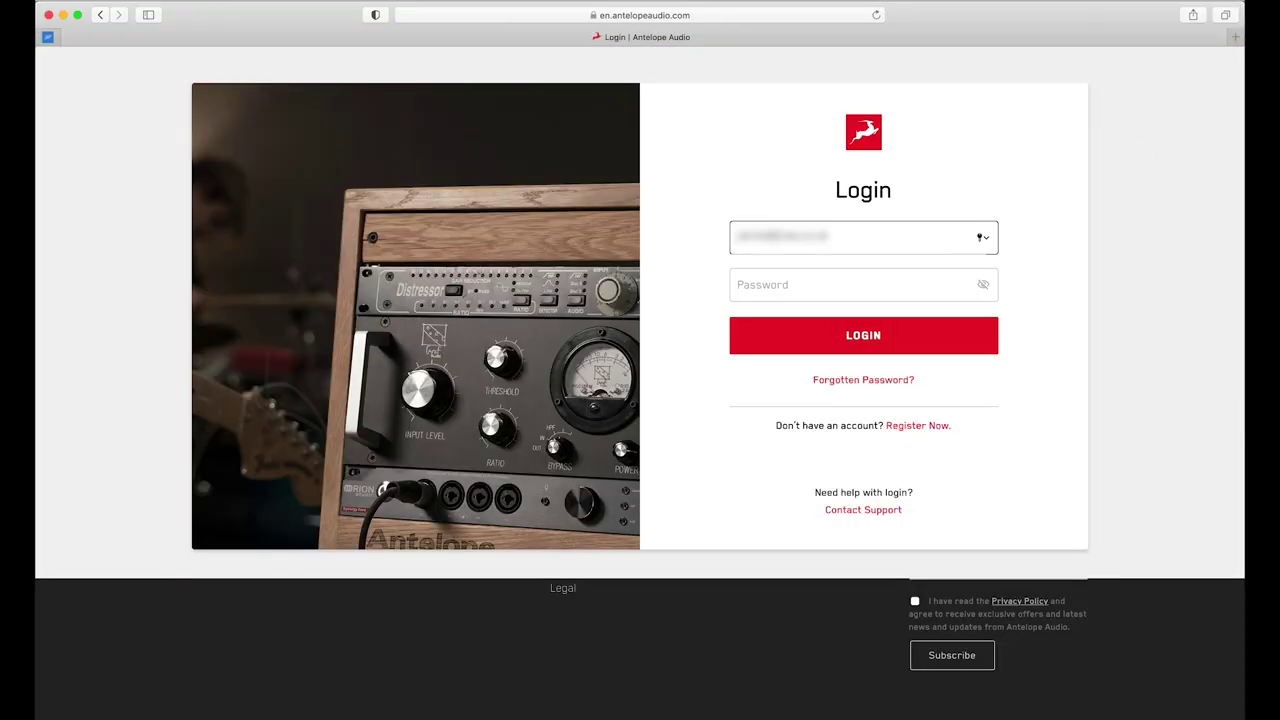
left_click(850, 284)
type("•••••••••••")
key("Return")
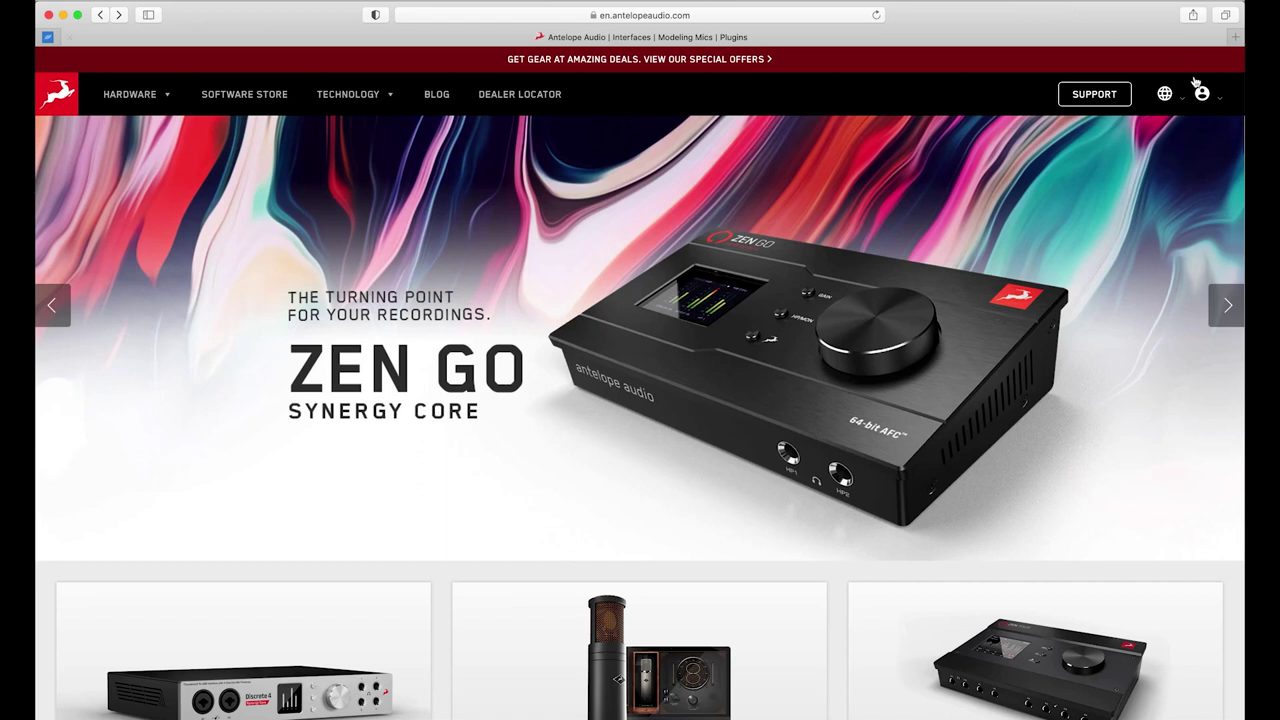
Fill in the new account form with first and last name, e-mail, password and confirmation.
mouse_move(1201, 93)
left_click(1154, 177)
key("Tab")
key("Tab")
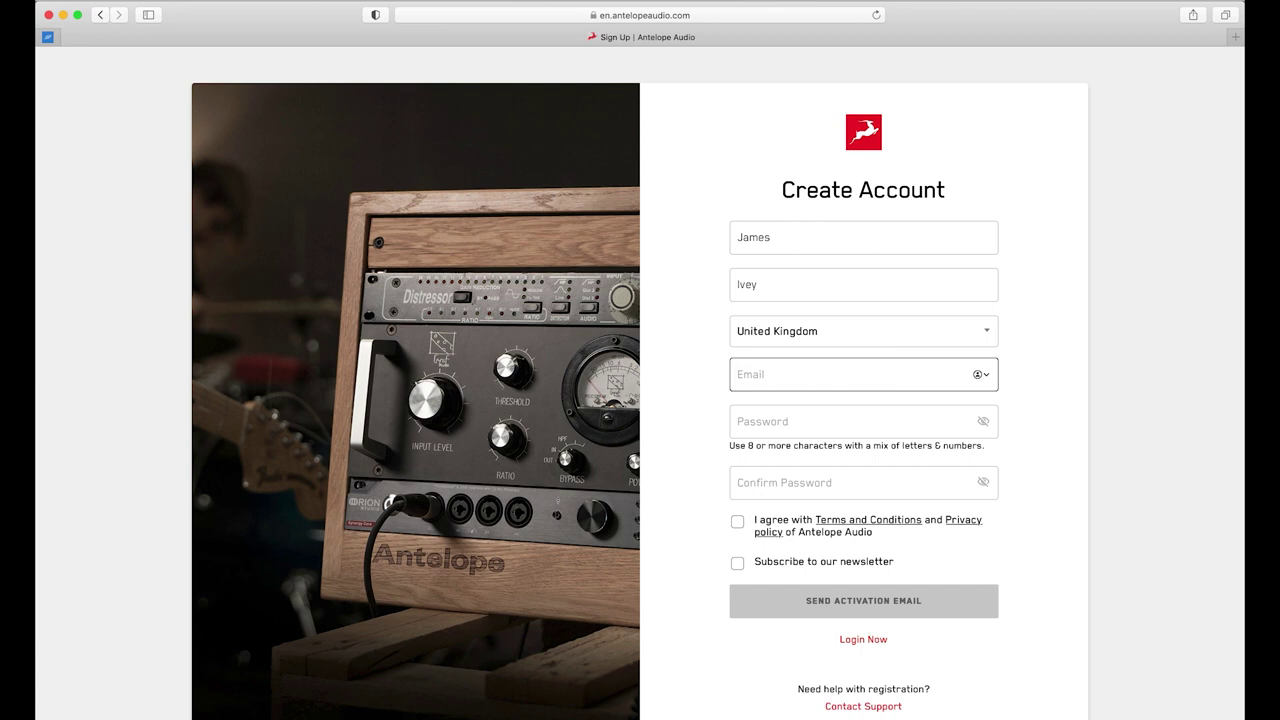
key("super+v")
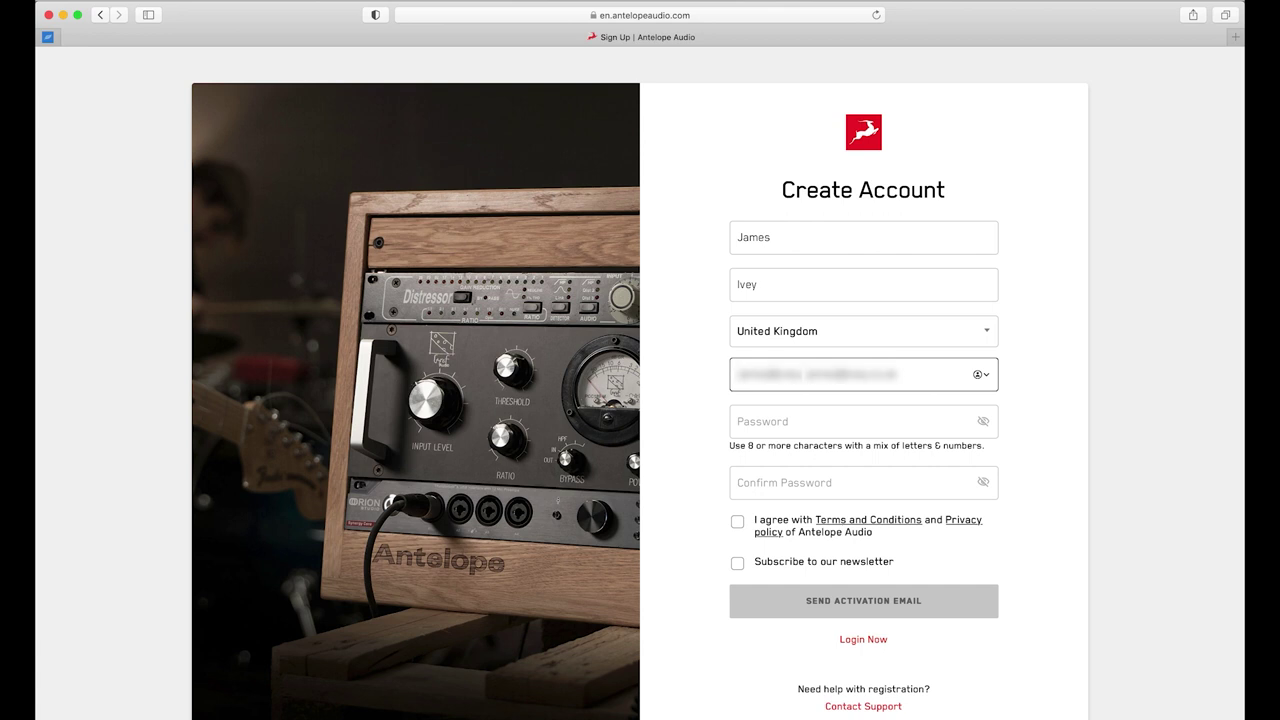
key("Tab")
type("•••••••••••")
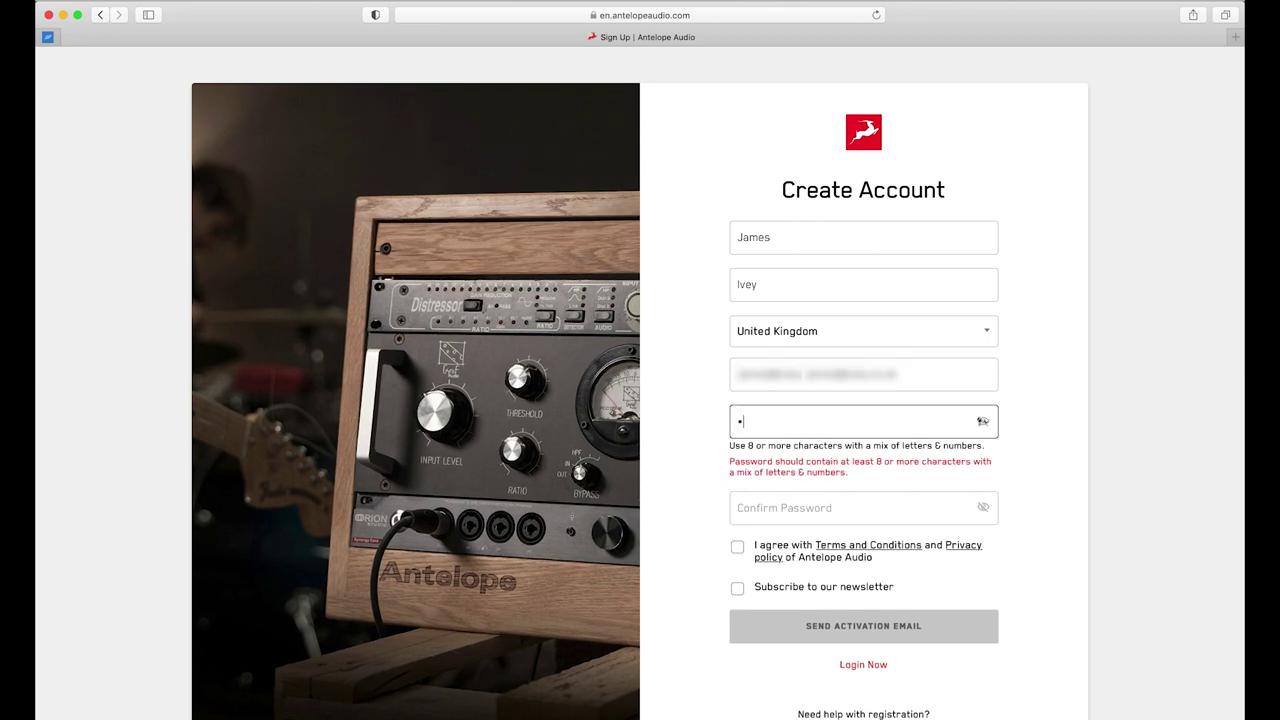
key("Tab")
type("•••••••••••")
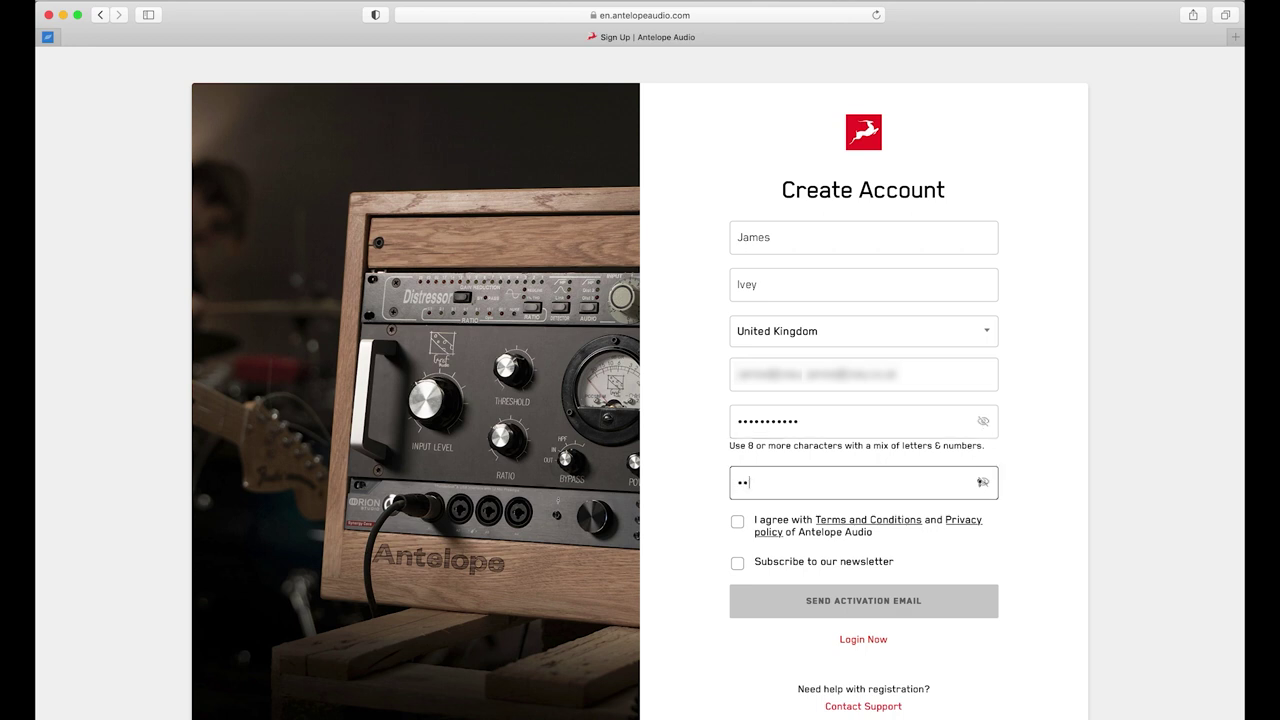
Accept the Terms and Conditions, subscribe to the newsletter, and request the activation email.
left_click(738, 522)
left_click(737, 563)
left_click(796, 602)
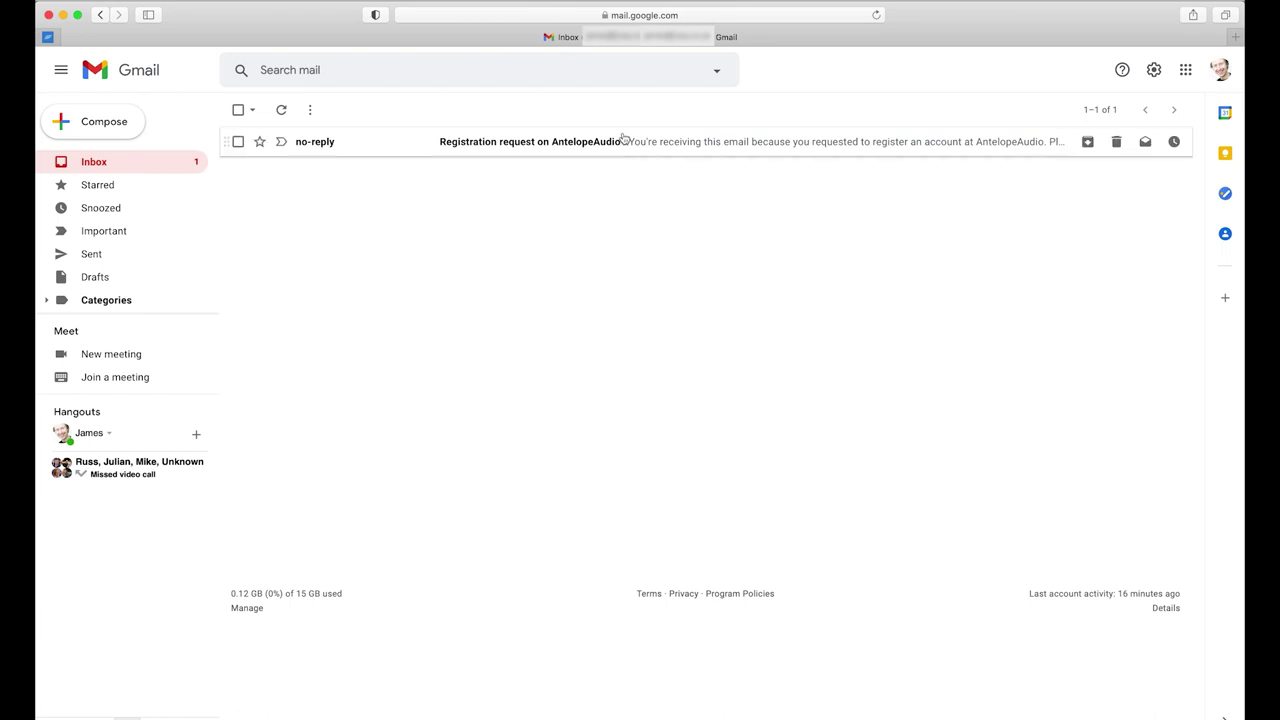
Open the 'Registration request on AntelopeAudio' email and follow its sign-up link.
left_click(624, 140)
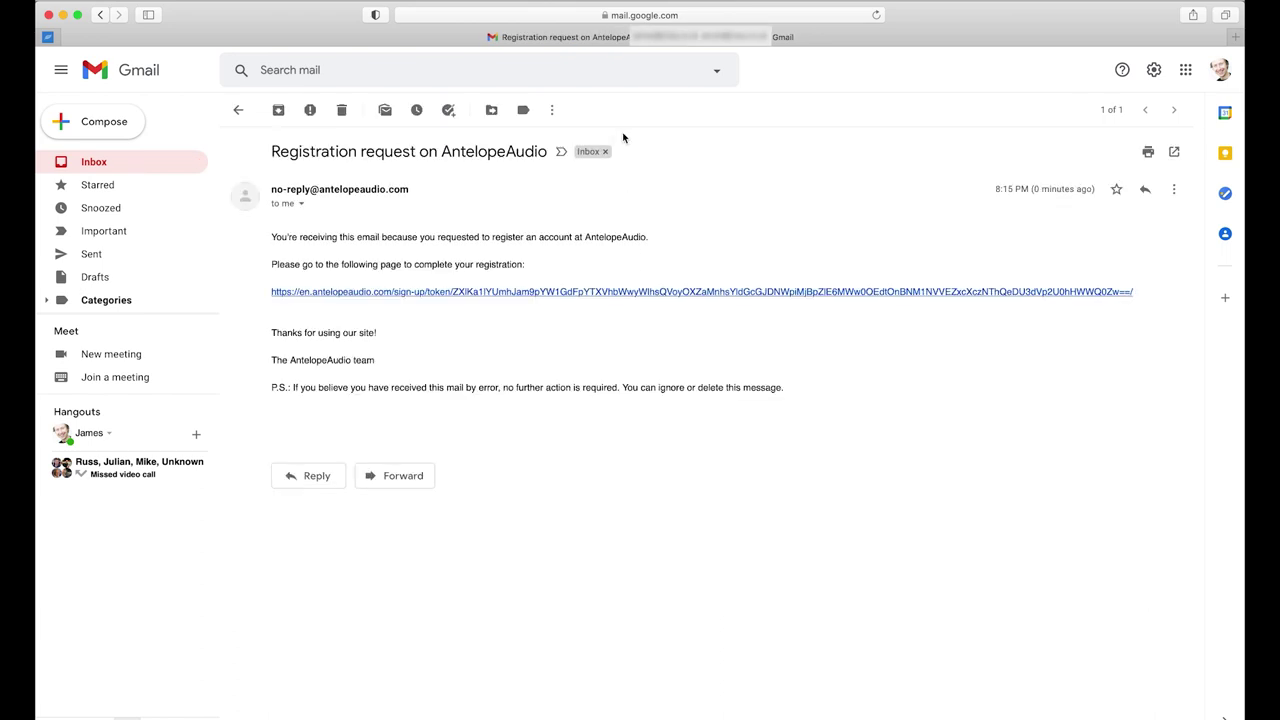
left_click(603, 292)
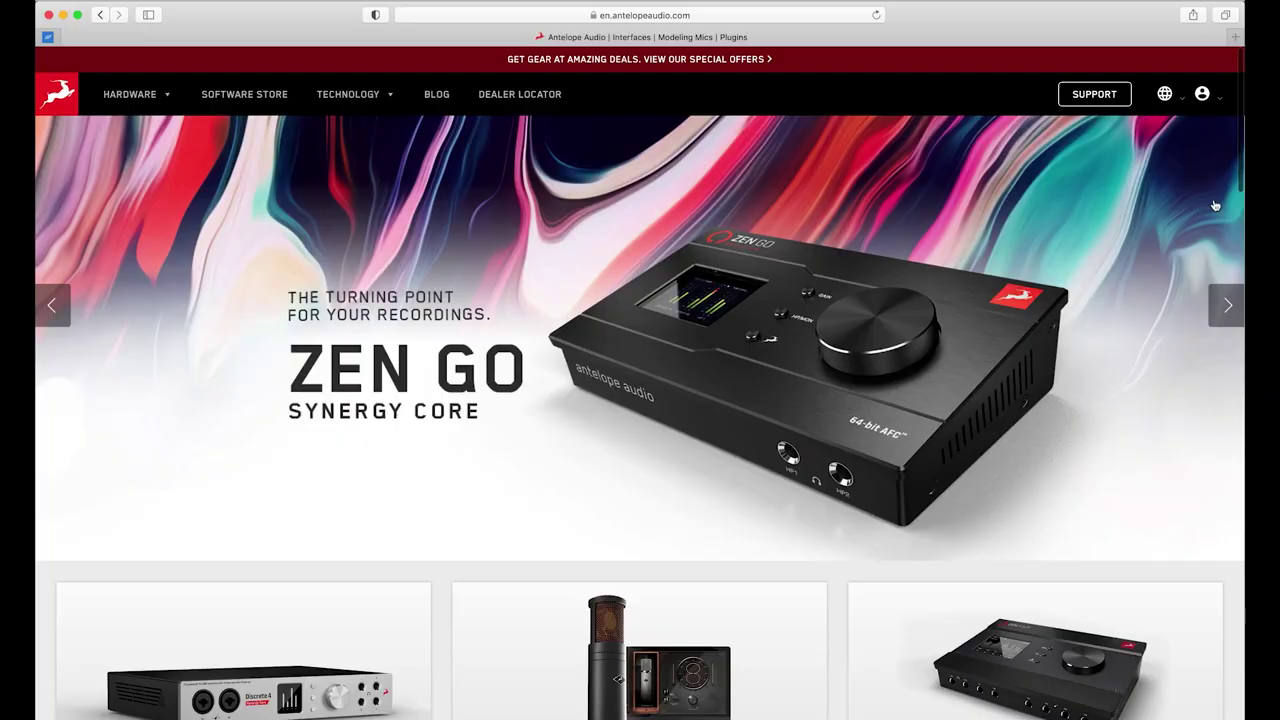
From the My Account dashboard, preview Activate New Device and Claim Features, then view My Hardware.
mouse_move(1220, 100)
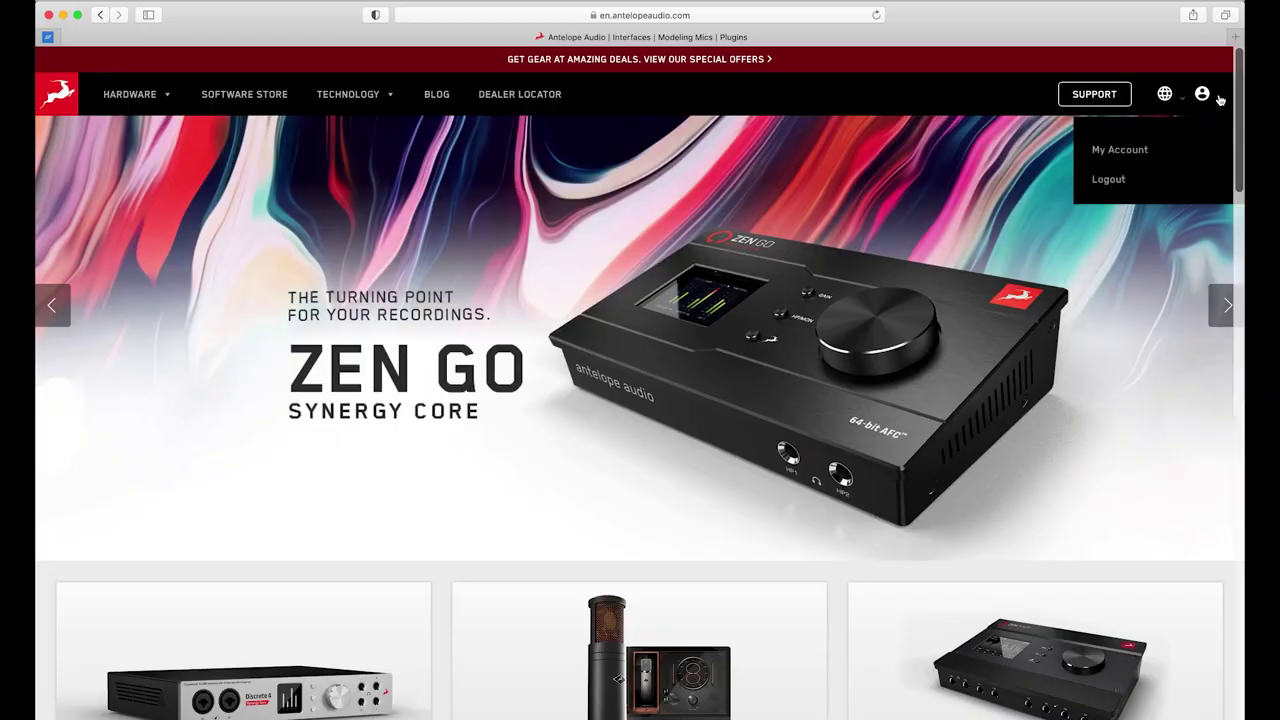
left_click(1128, 152)
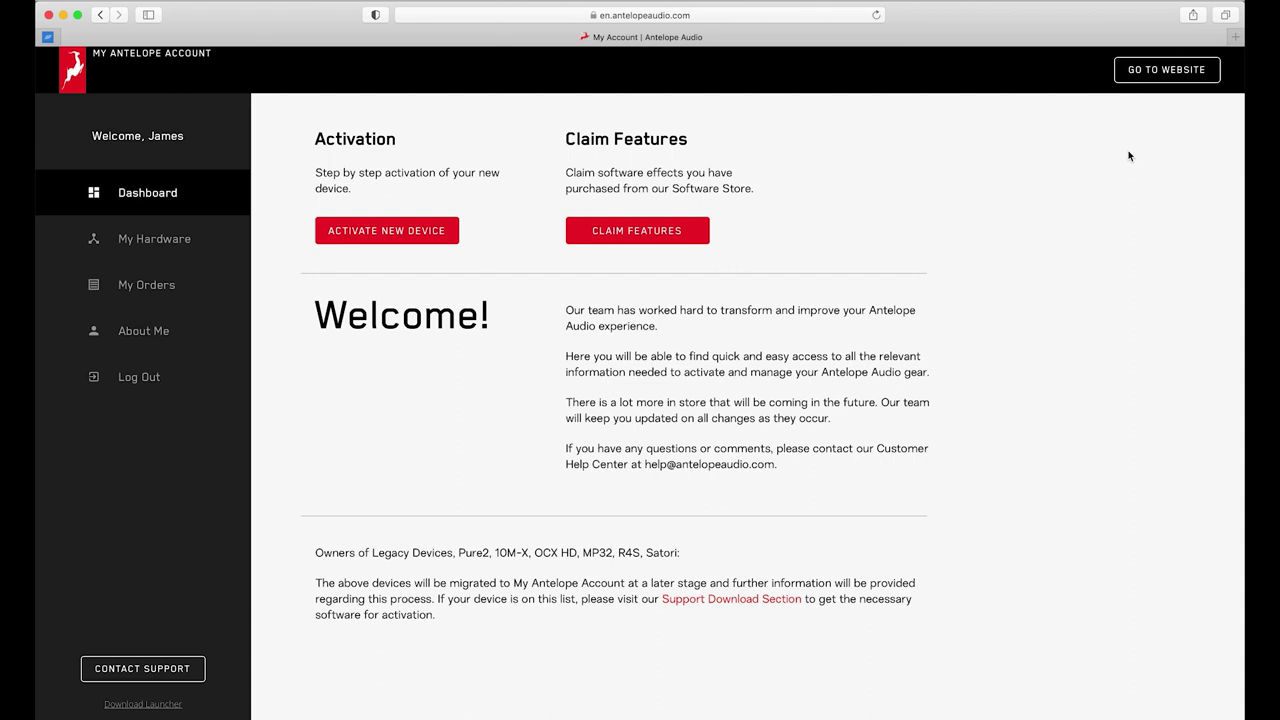
left_click(388, 236)
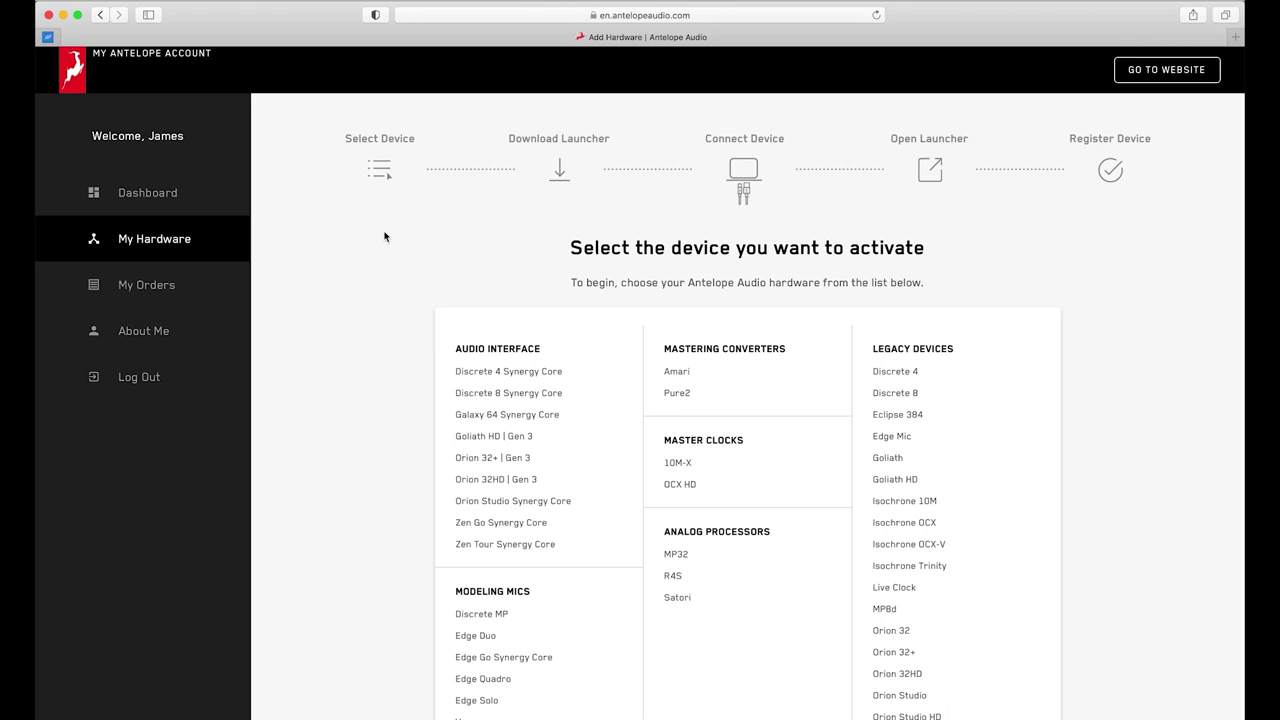
left_click(100, 15)
left_click(594, 230)
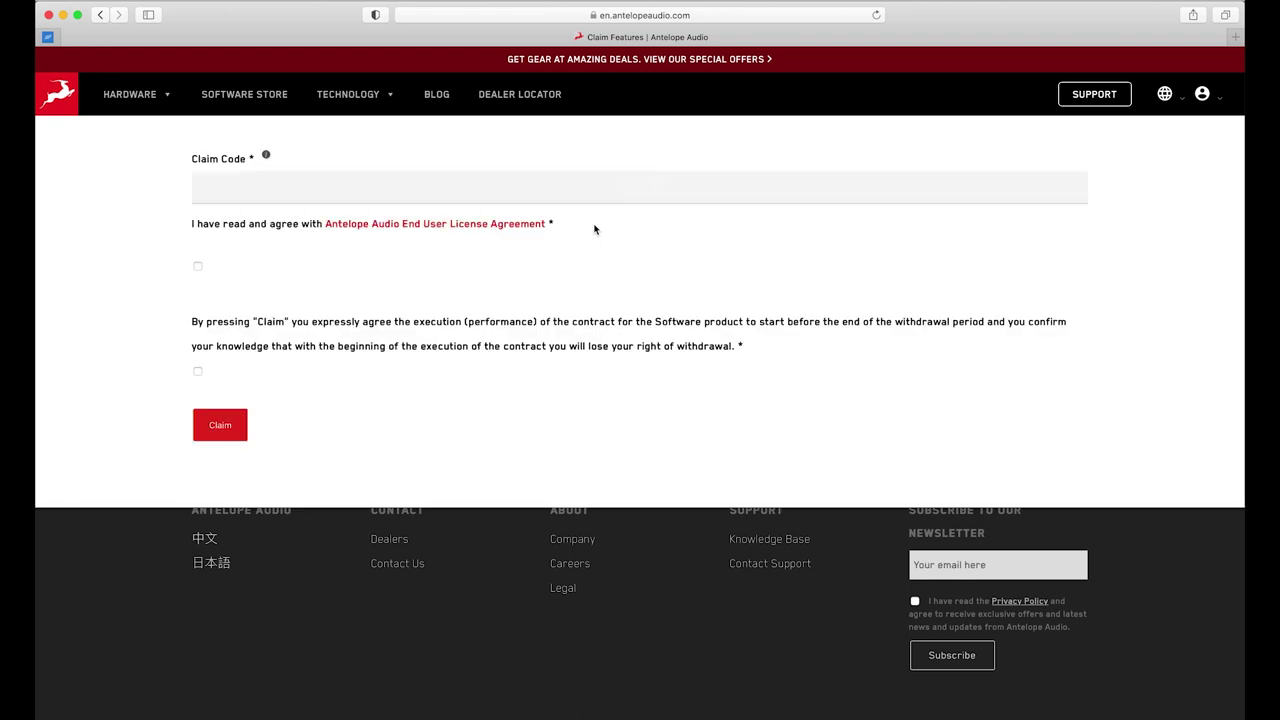
left_click(101, 20)
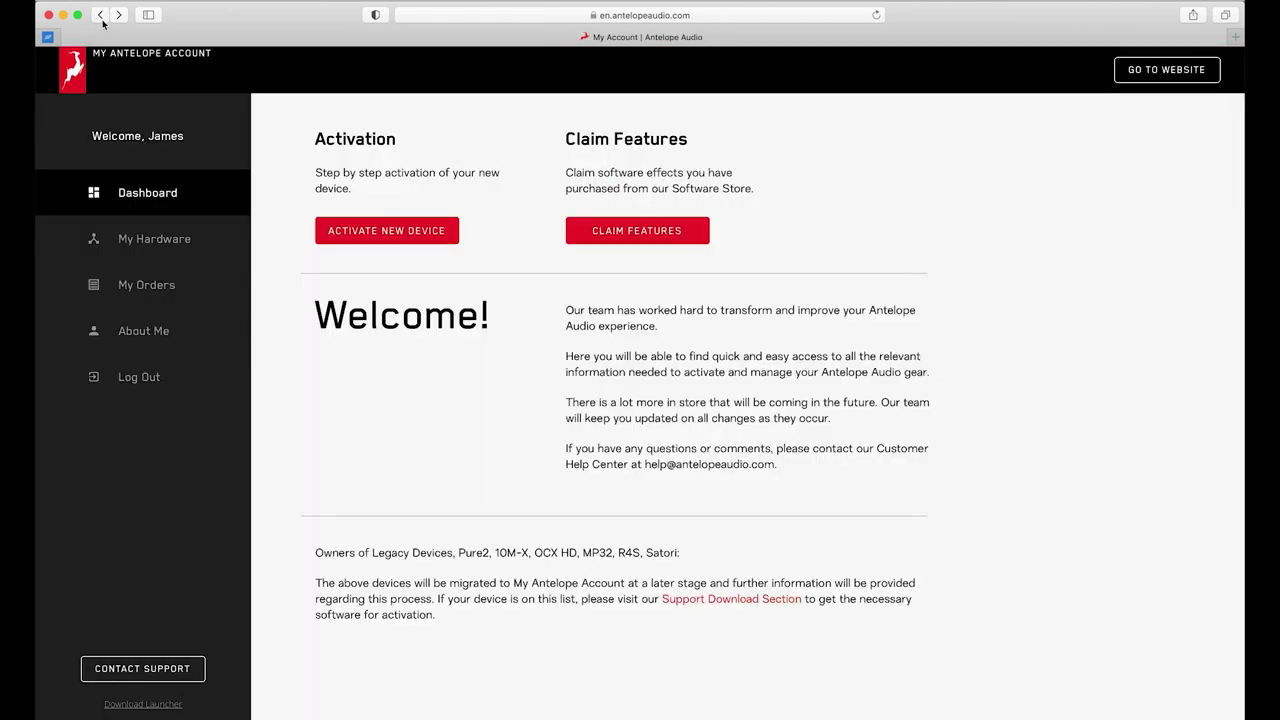
left_click(93, 242)
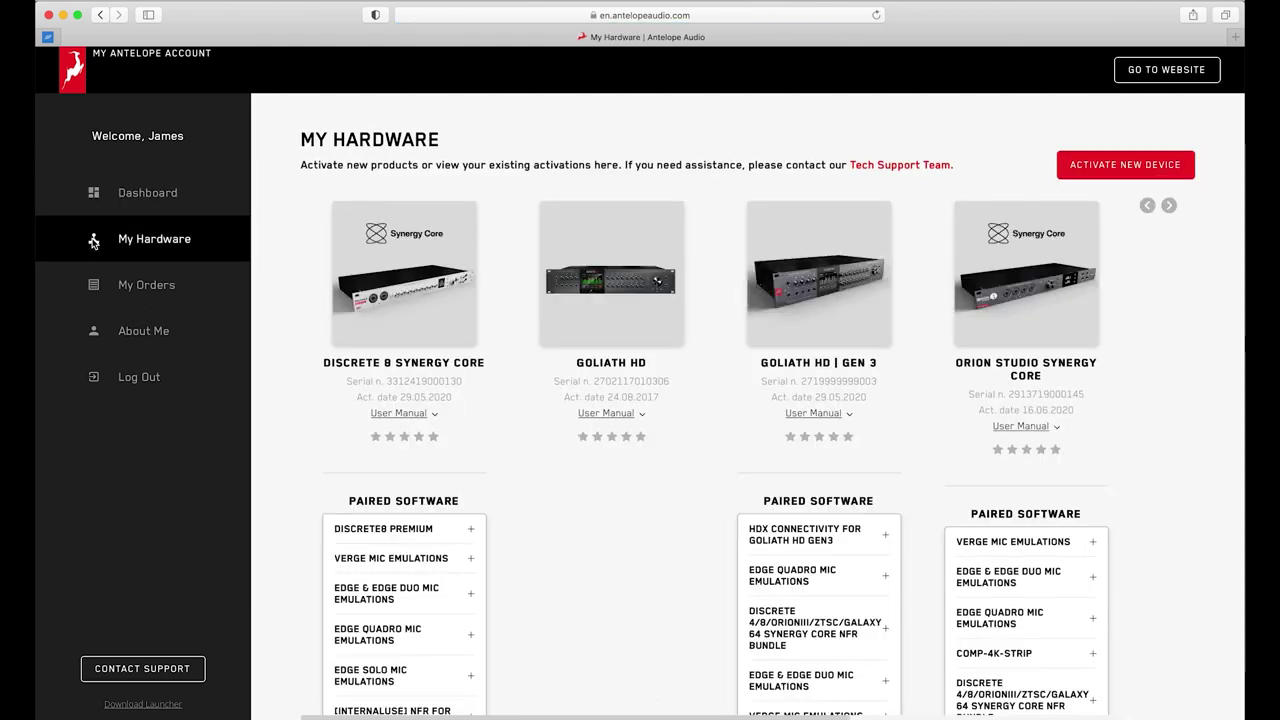
Page between Discrete 8 and Zen Go Synergy Core in the device carousel, then view My Orders.
left_click(1169, 206)
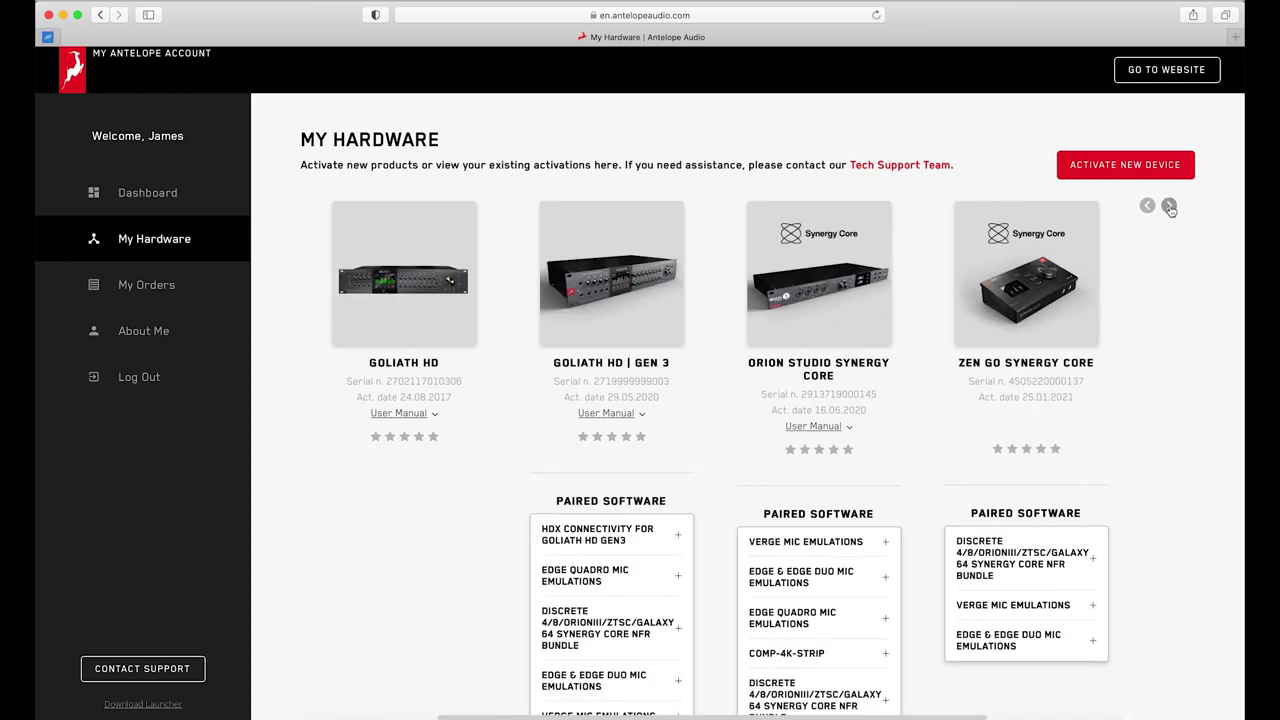
left_click(1148, 207)
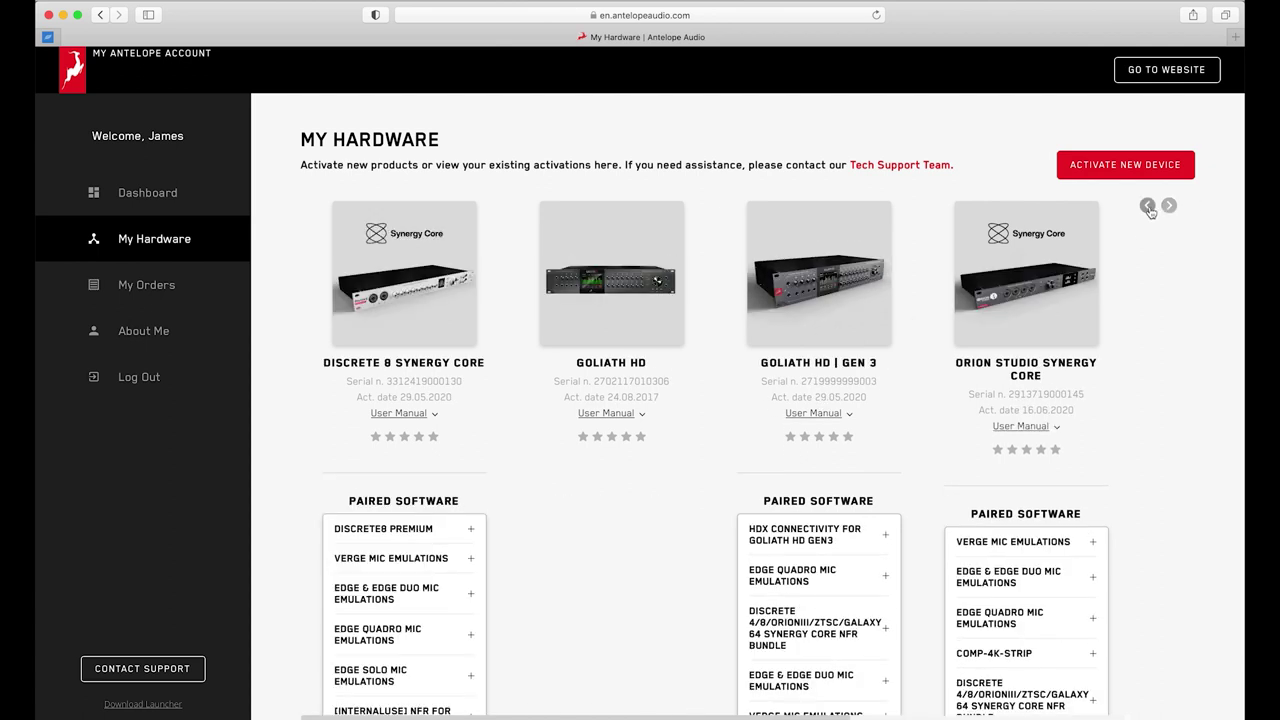
left_click(1169, 207)
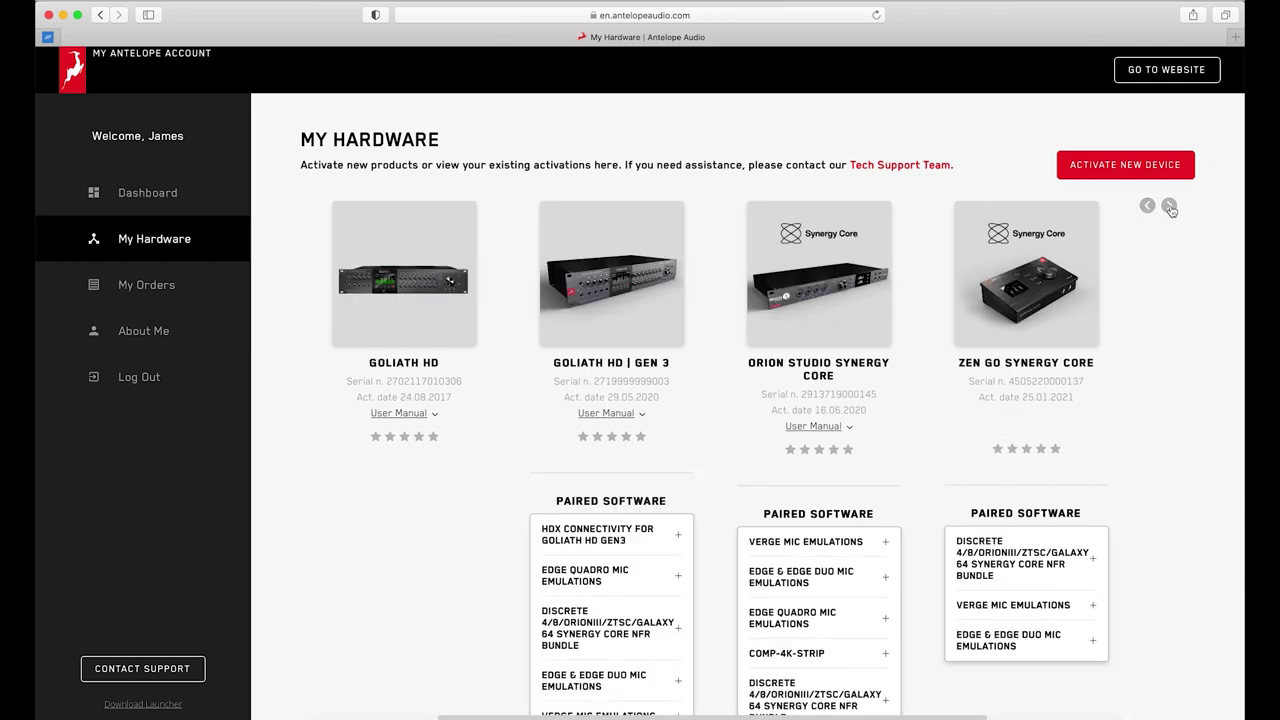
left_click(1148, 206)
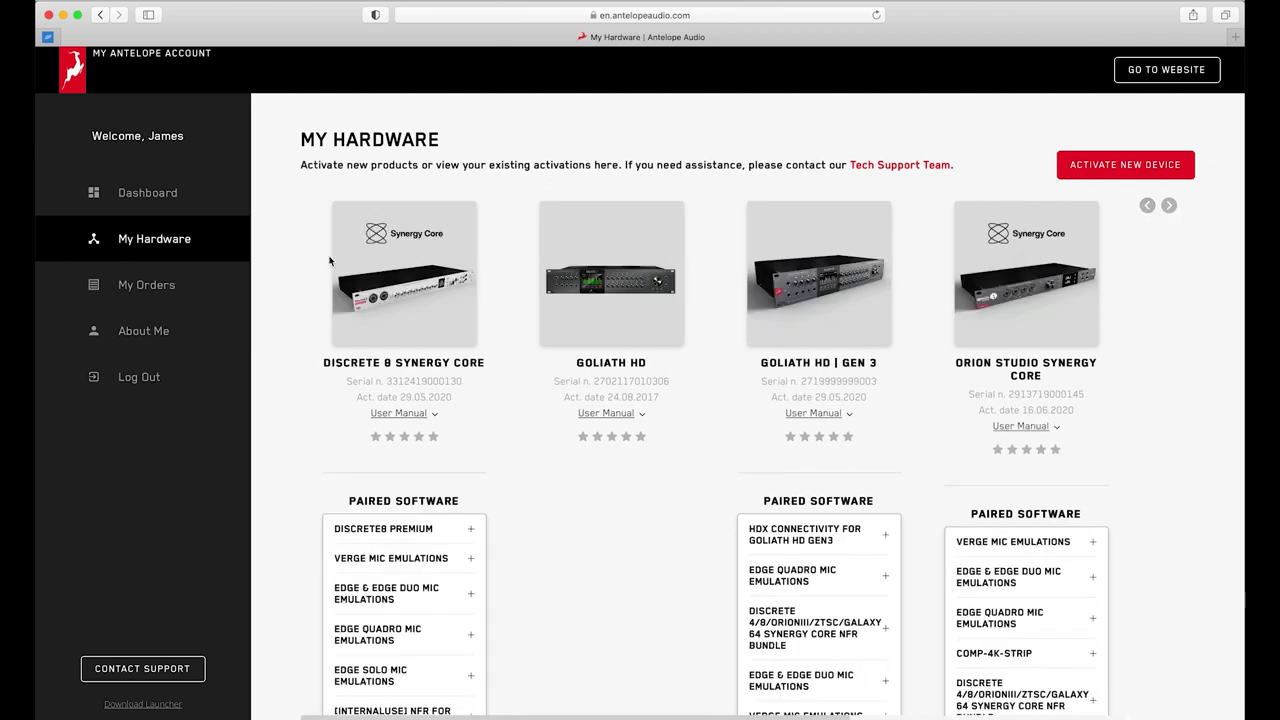
left_click(93, 286)
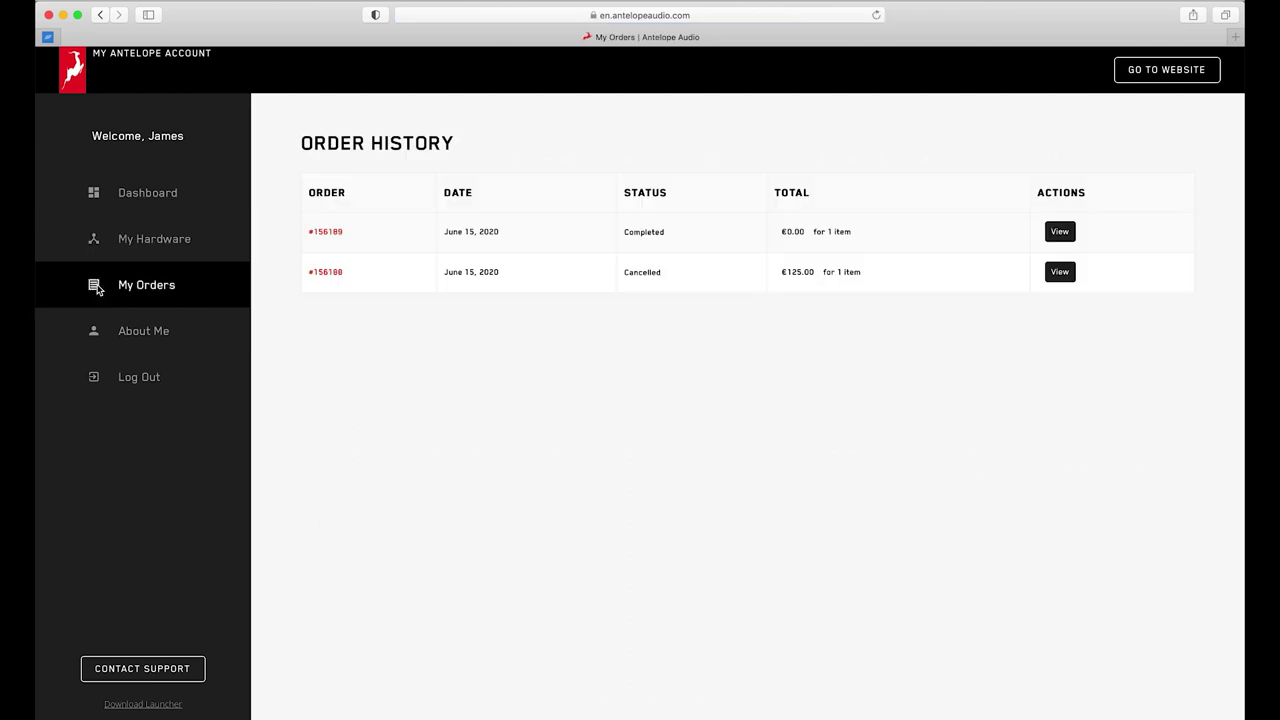
left_click(94, 335)
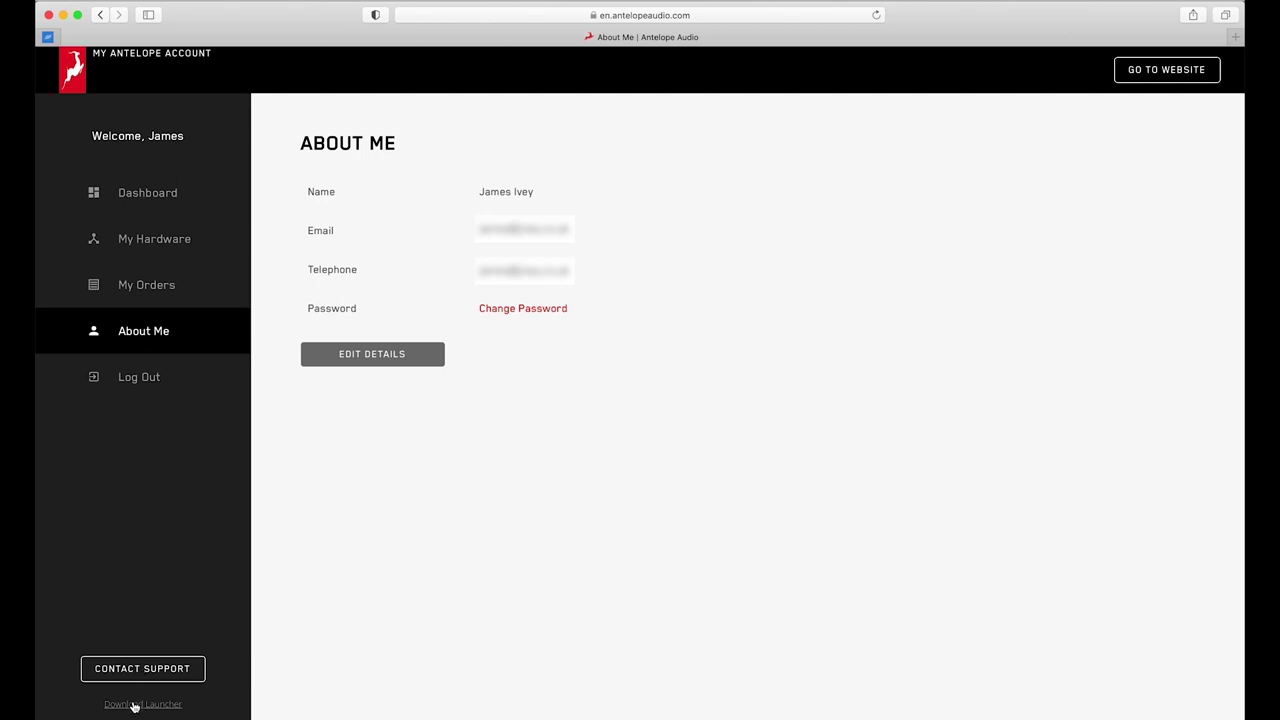
left_click(134, 705)
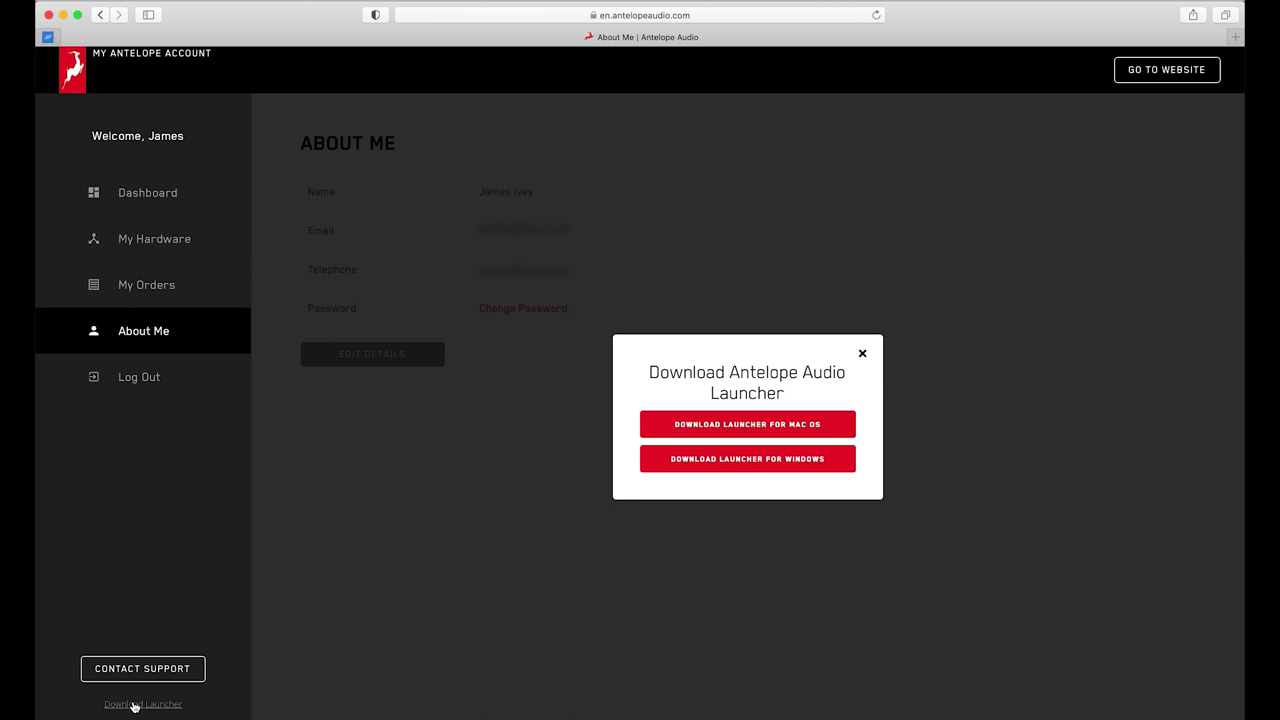